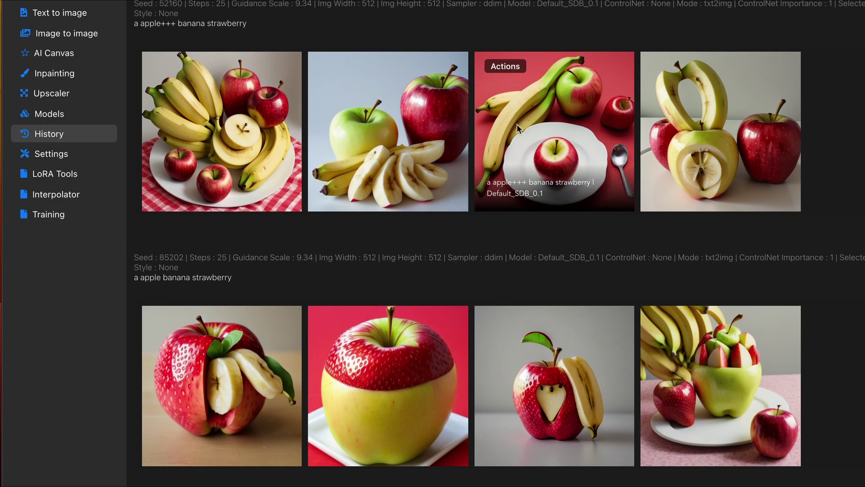
# Look over the apple+++ thumbnails, then scroll up to the 'a apple banana (((strawberry)))' and strawberry+++ sets
pyautogui.moveTo(369, 211)
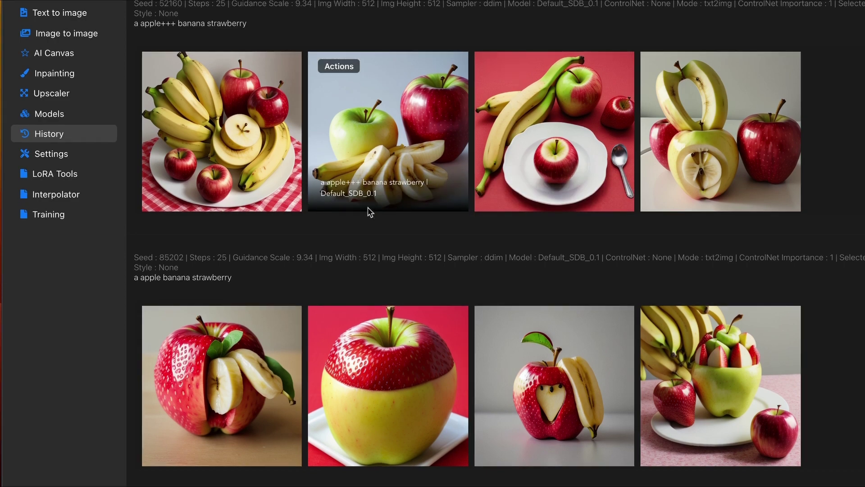
pyautogui.moveTo(153, 319)
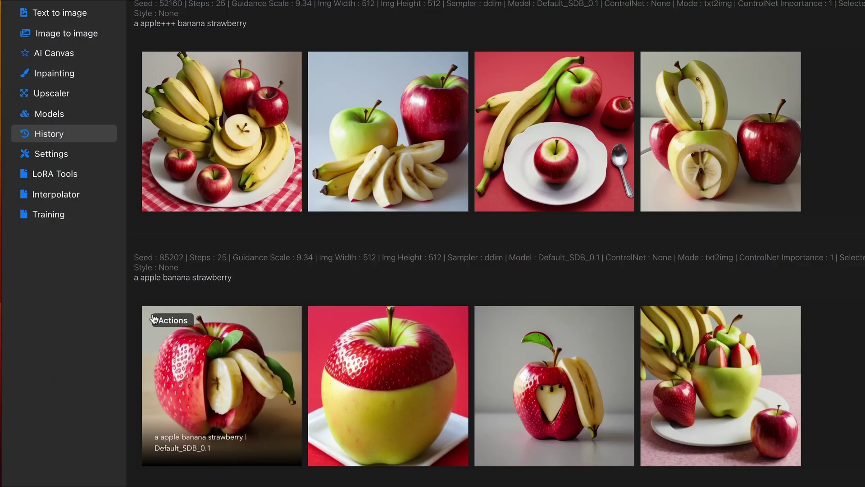
pyautogui.moveTo(727, 397)
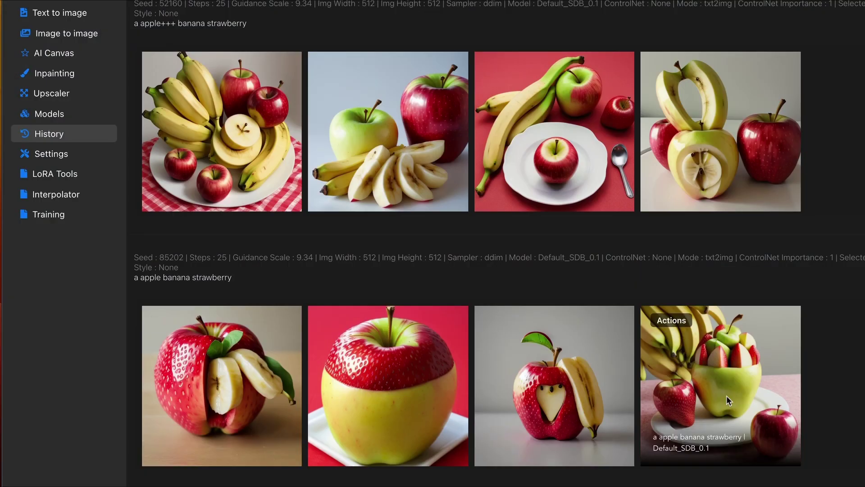
pyautogui.moveTo(578, 309)
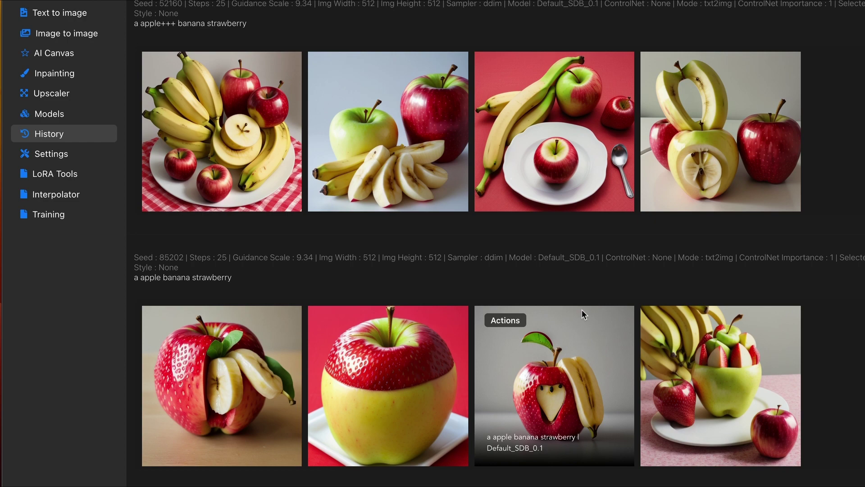
pyautogui.scroll(5, 582, 309)
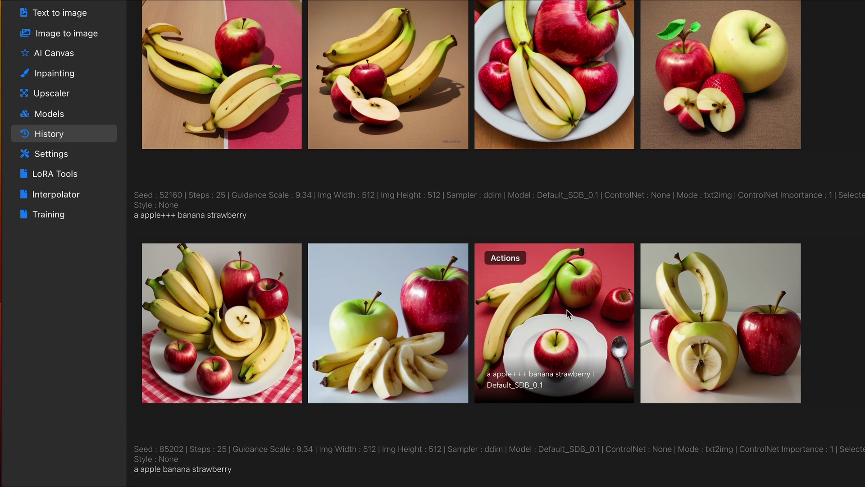
pyautogui.scroll(-2, 567, 310)
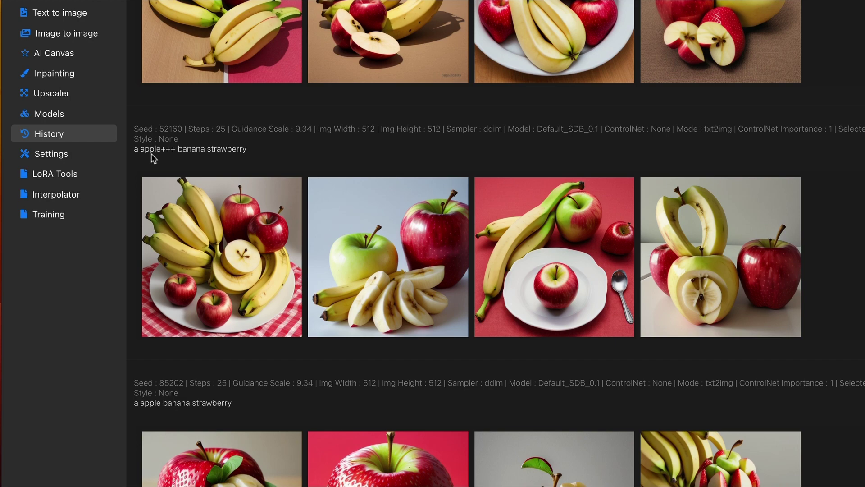
pyautogui.moveTo(344, 179)
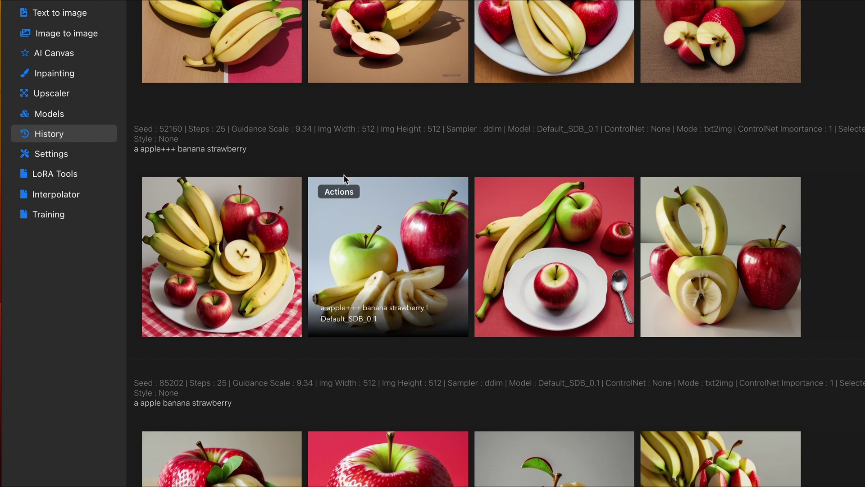
pyautogui.scroll(5, 343, 174)
# Scroll past the (((banana))) and (((apple))) sets to the (banana:1.5) and (strawberry:1.5) results
pyautogui.scroll(5, 300, 232)
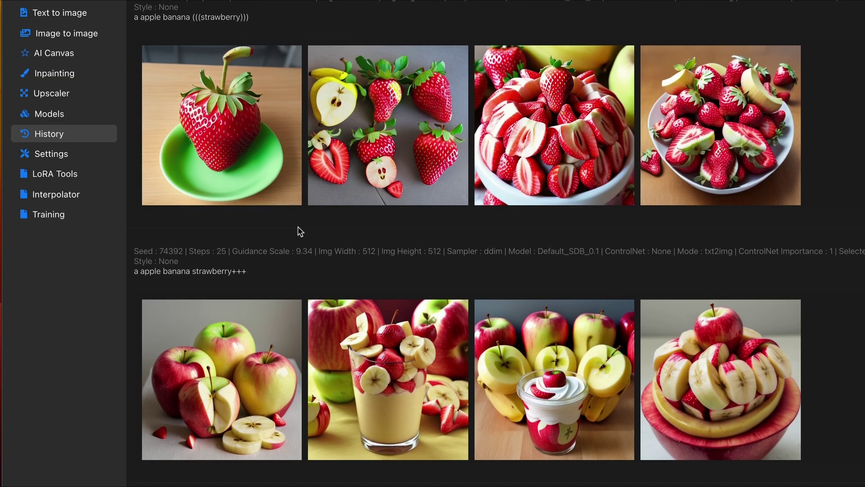
pyautogui.scroll(4, 299, 231)
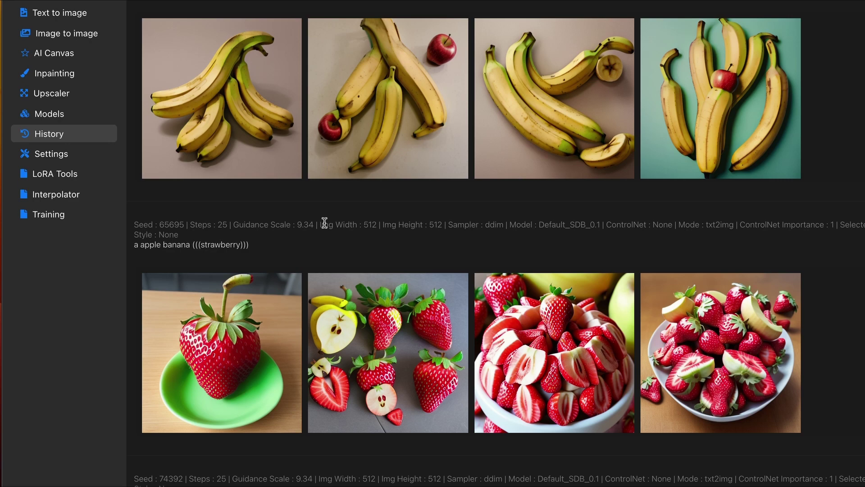
pyautogui.scroll(1, 326, 225)
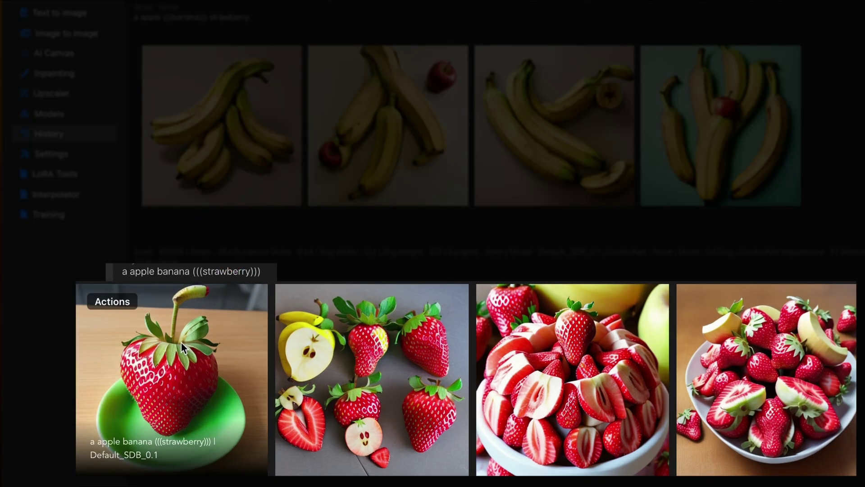
pyautogui.scroll(4, 72, 410)
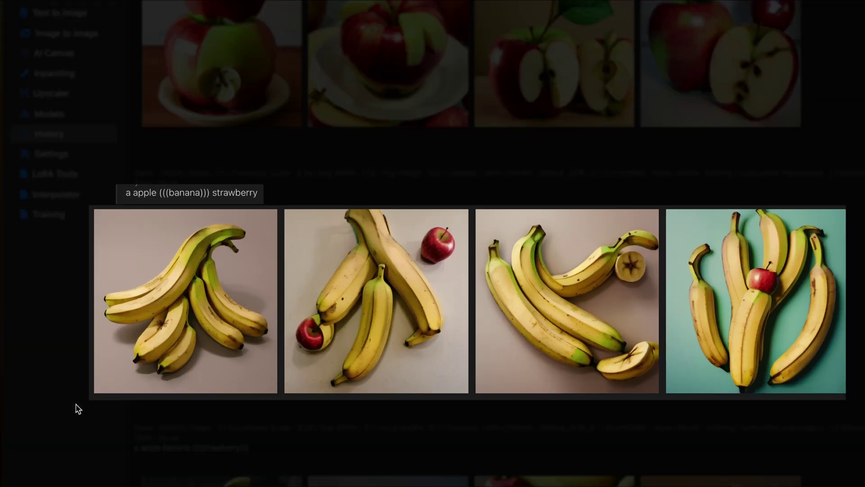
pyautogui.scroll(6, 860, 274)
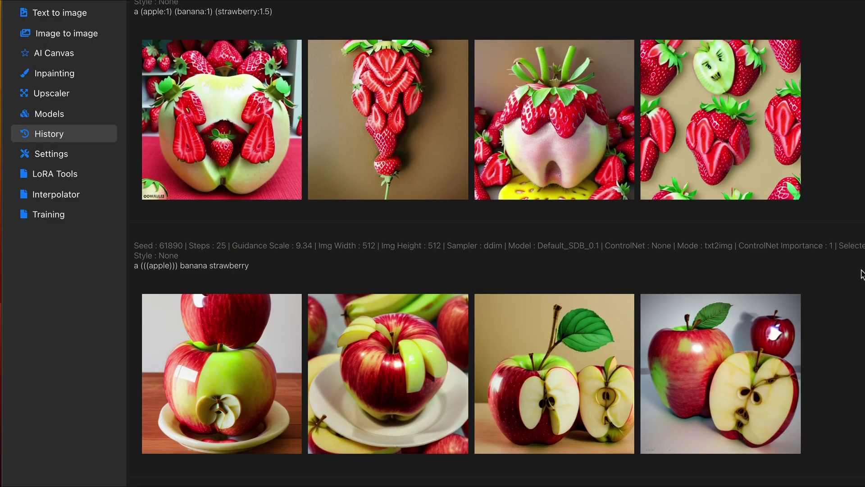
pyautogui.scroll(5, 852, 352)
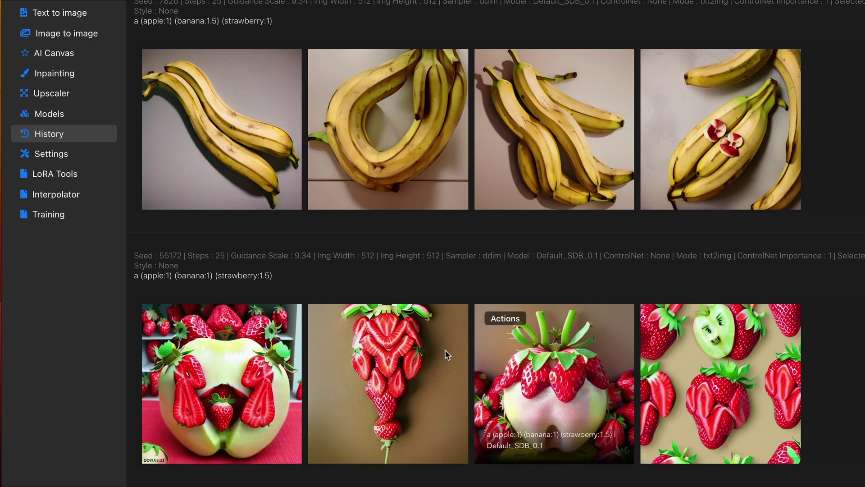
# Scroll up to the banana-only (banana:1.8) set and the apple-dominated (apple:1.8) set
pyautogui.scroll(3, 810, 373)
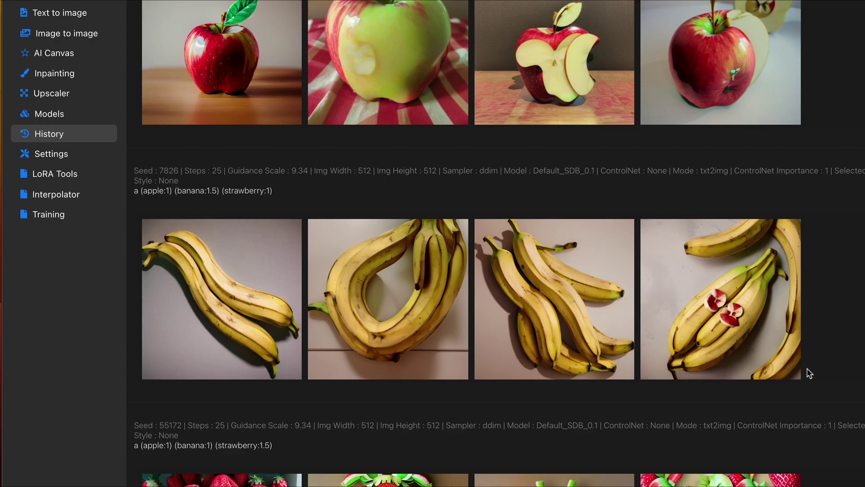
pyautogui.scroll(2, 810, 374)
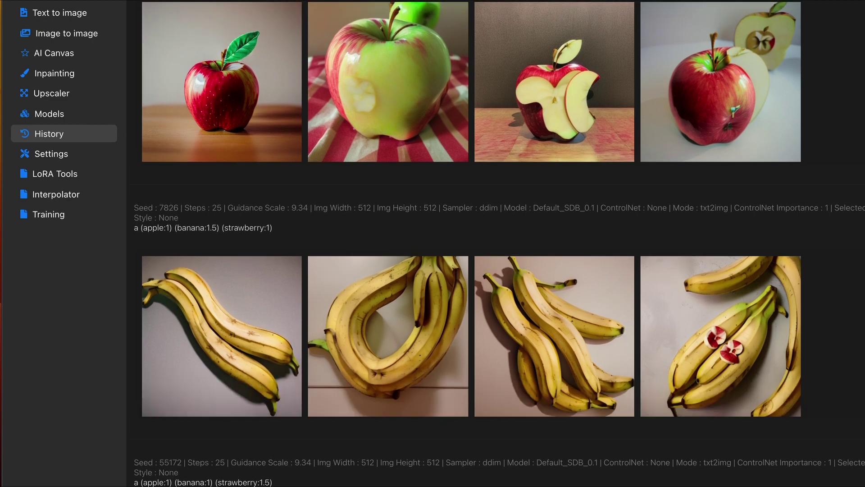
pyautogui.scroll(5, 495, 243)
pyautogui.scroll(5, 496, 243)
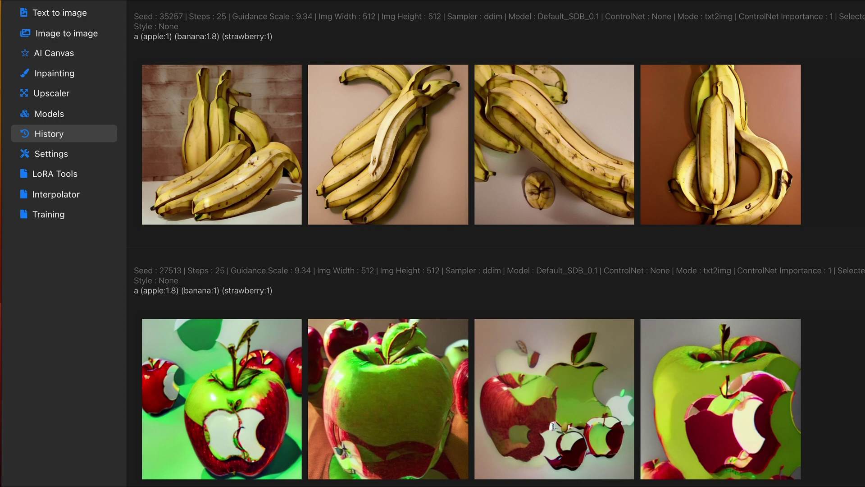
# Scroll through the strawberry:1.8 and .8-weighted fruit sets up to the [koala:turtle:0.9] and [koala:turtle:0.1] results
pyautogui.scroll(1, 411, 115)
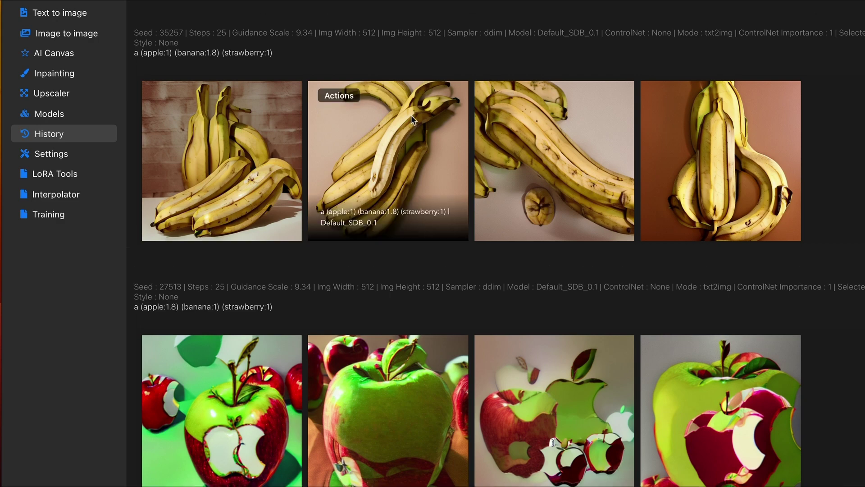
pyautogui.scroll(10, 534, 72)
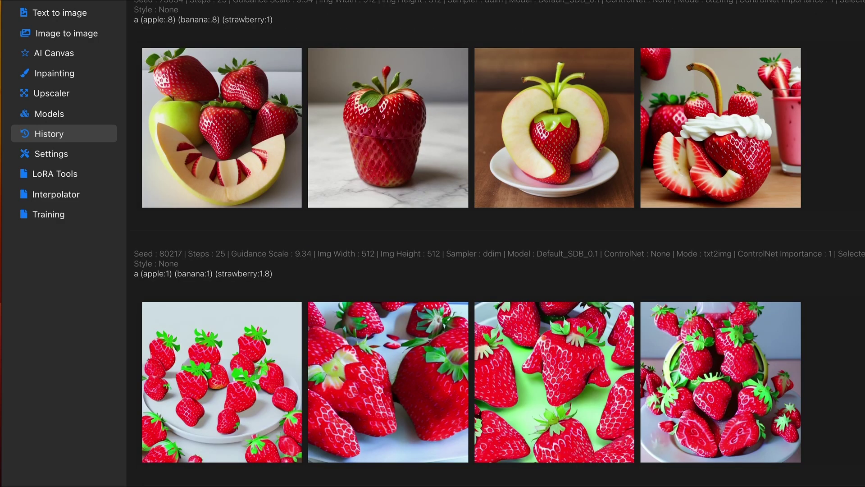
pyautogui.scroll(5, 495, 243)
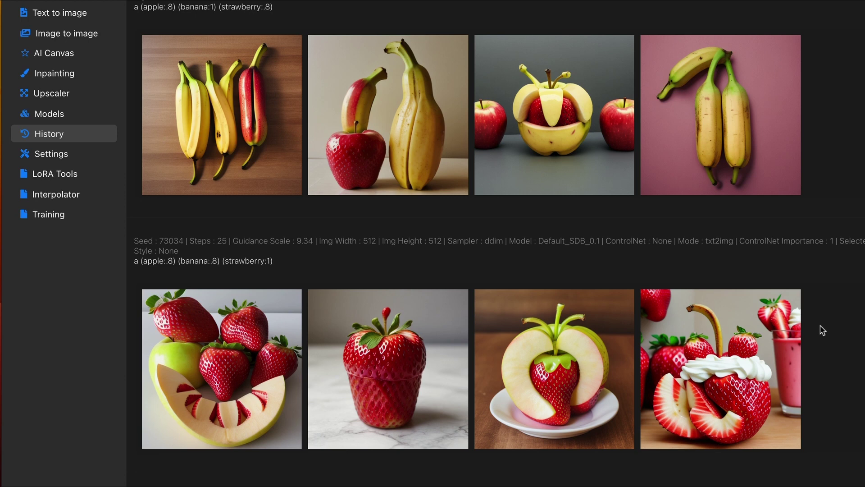
pyautogui.scroll(5, 822, 330)
pyautogui.scroll(5, 822, 330)
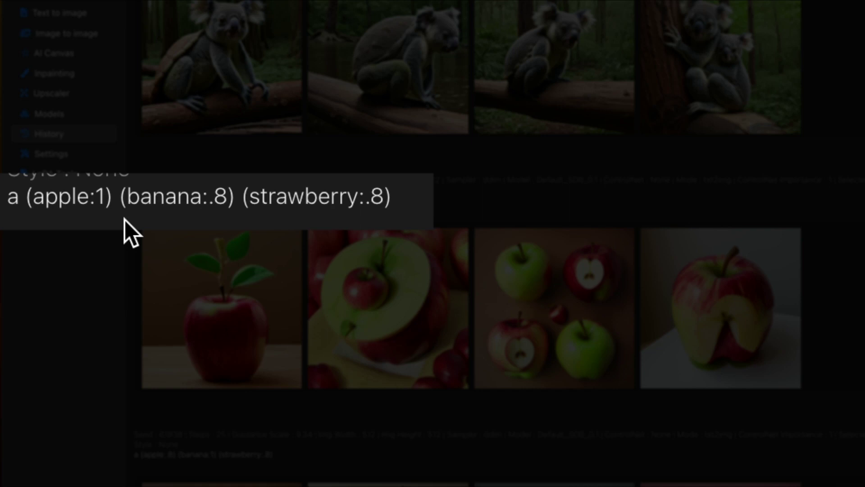
pyautogui.scroll(-13, 367, 226)
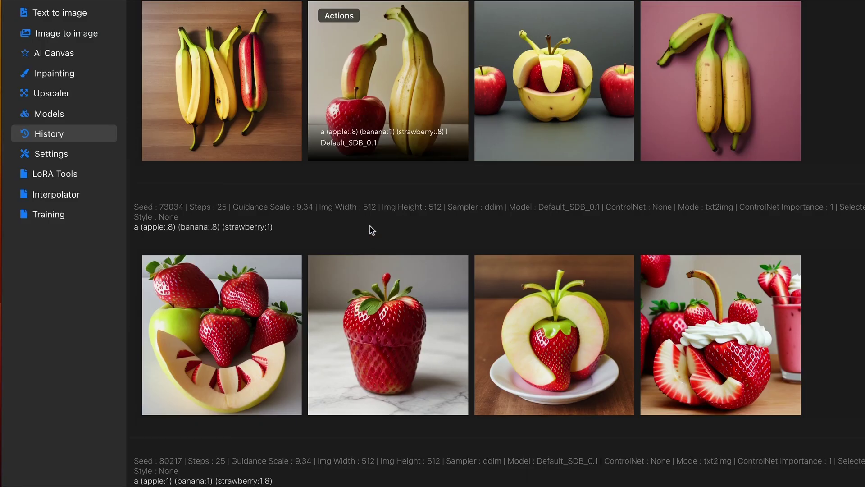
pyautogui.scroll(9, 372, 230)
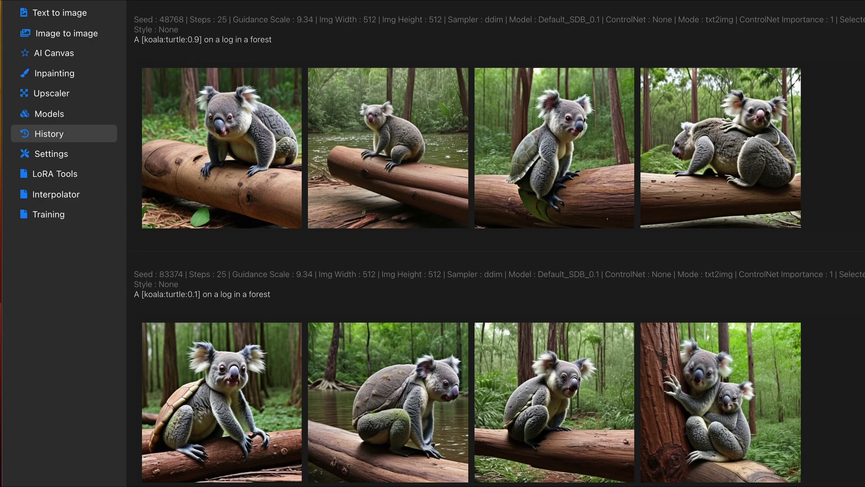
# Scroll past the koala:turtle and turtle:koala sets to the tiger with ((turtle shell)) and (((giraffe neck))) results
pyautogui.scroll(7, 496, 243)
pyautogui.scroll(7, 555, 348)
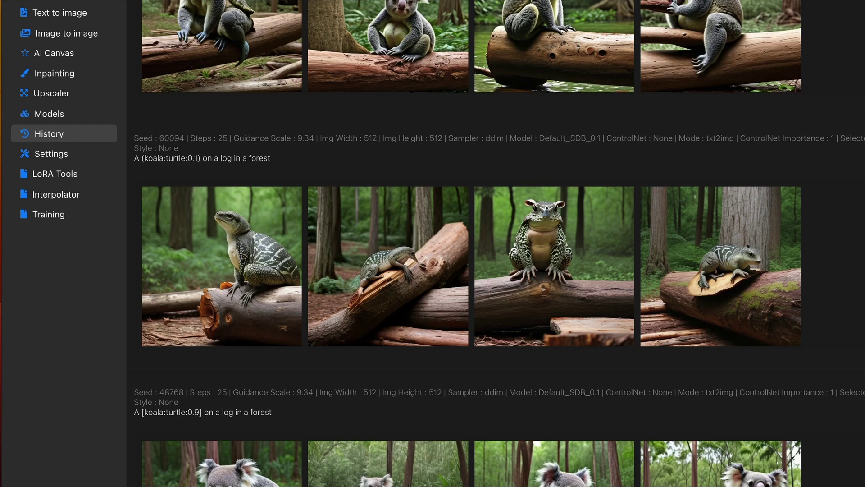
pyautogui.scroll(-4, 555, 348)
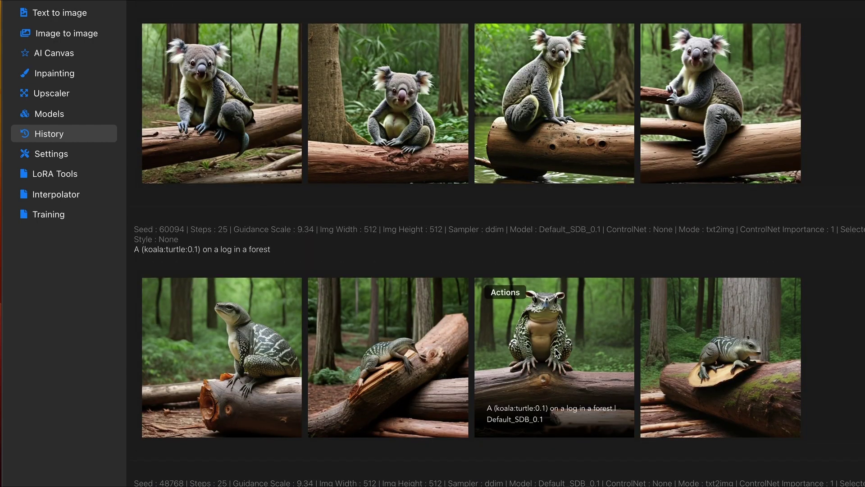
pyautogui.scroll(-9, 558, 353)
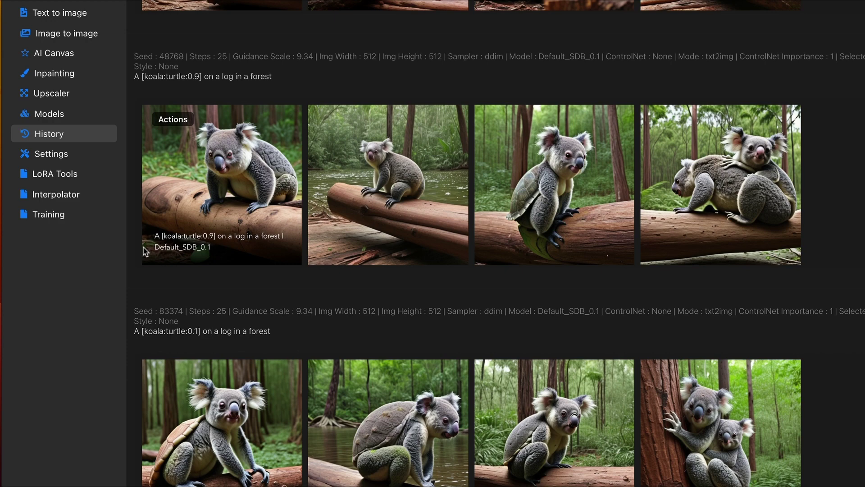
pyautogui.scroll(-10, 851, 264)
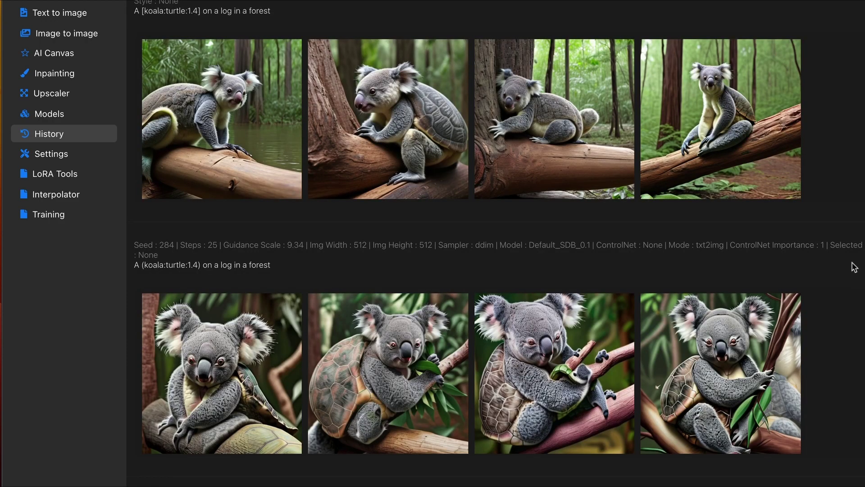
pyautogui.scroll(-5, 854, 268)
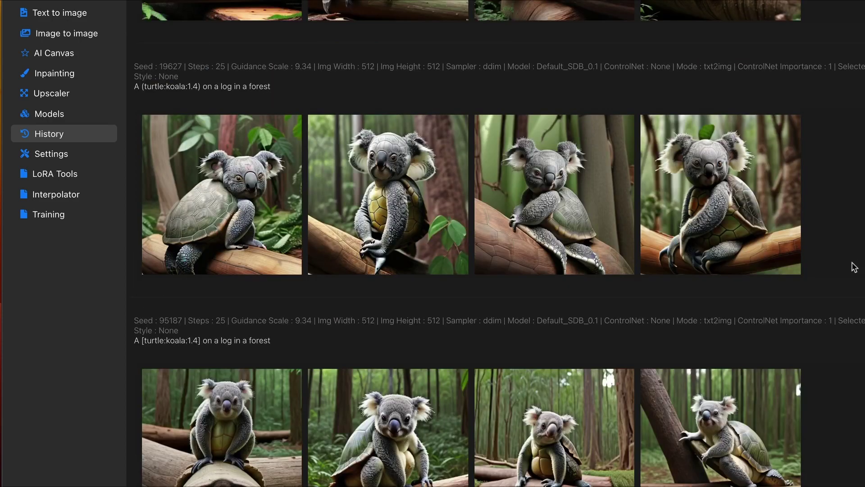
pyautogui.scroll(-5, 855, 267)
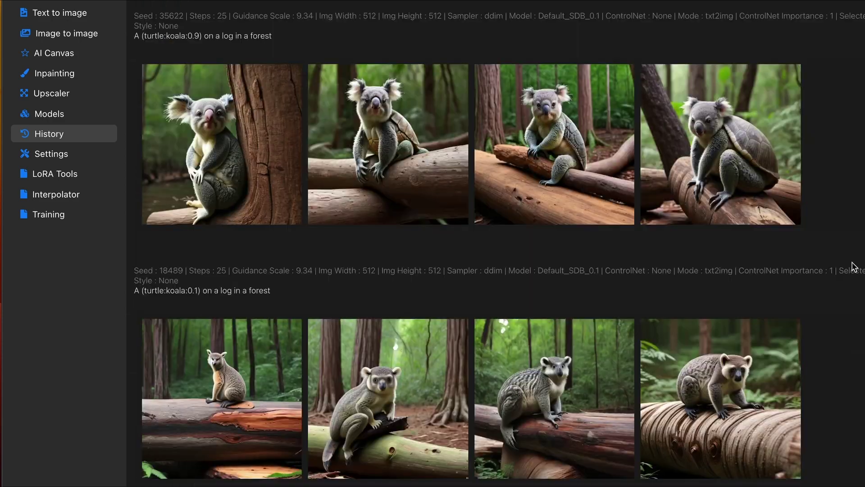
pyautogui.scroll(-5, 855, 266)
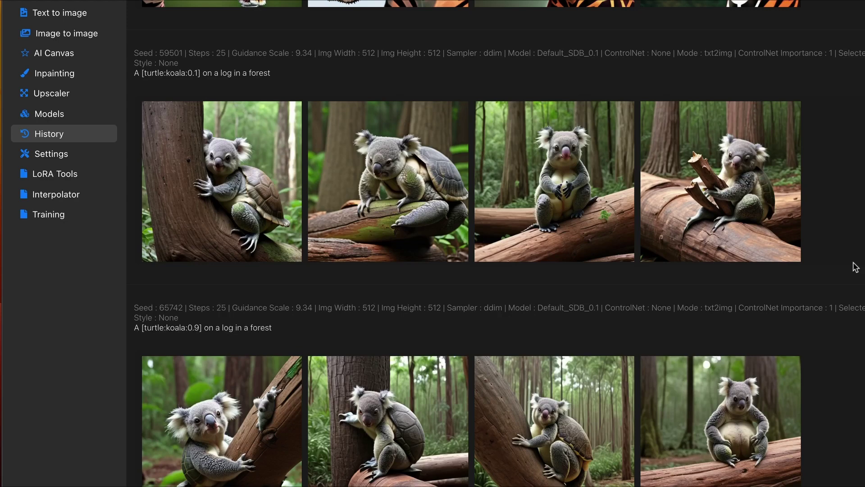
pyautogui.scroll(-5, 855, 267)
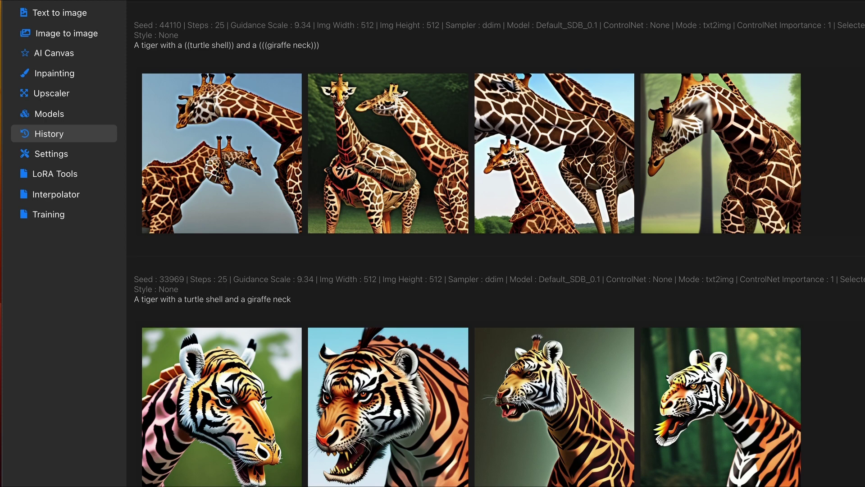
# Scroll up to the plain tiger and (((turtle shell))) (giraffe neck) sets and enlarge one giraffe image
pyautogui.moveTo(218, 339)
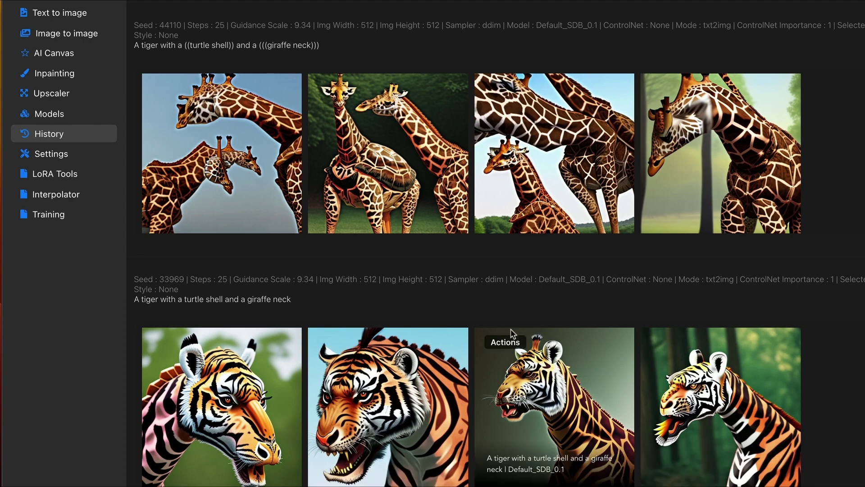
pyautogui.scroll(5, 180, 315)
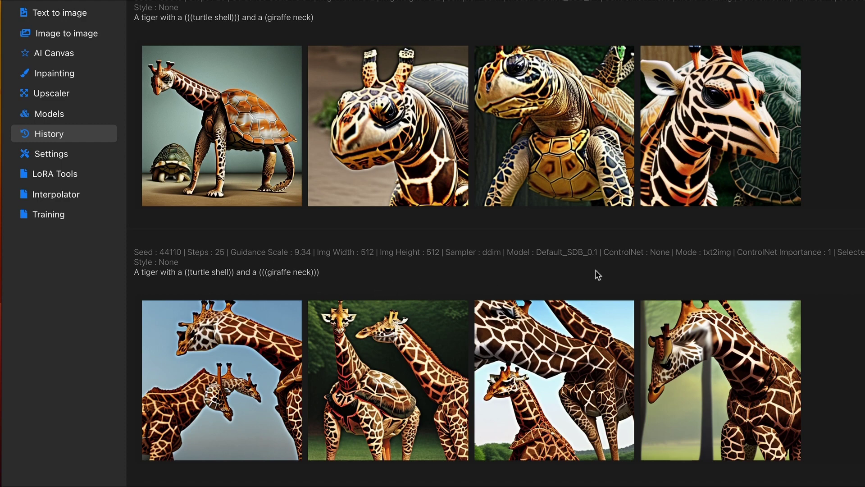
pyautogui.moveTo(728, 343)
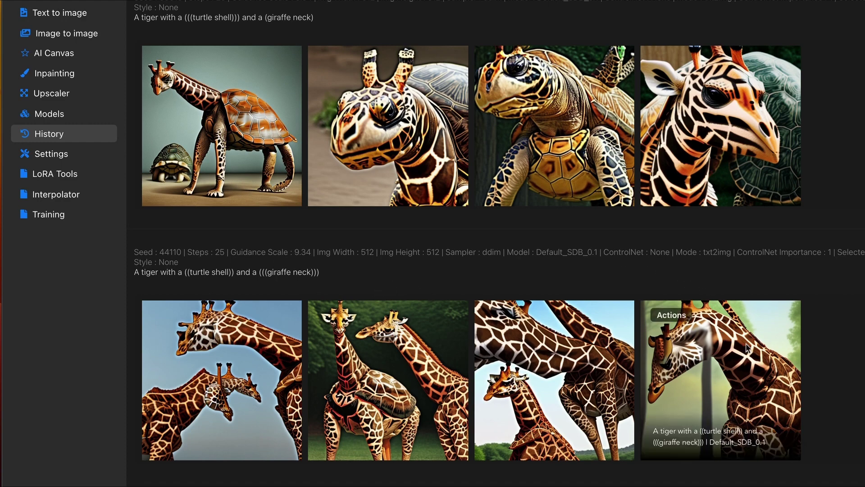
pyautogui.click(459, 347)
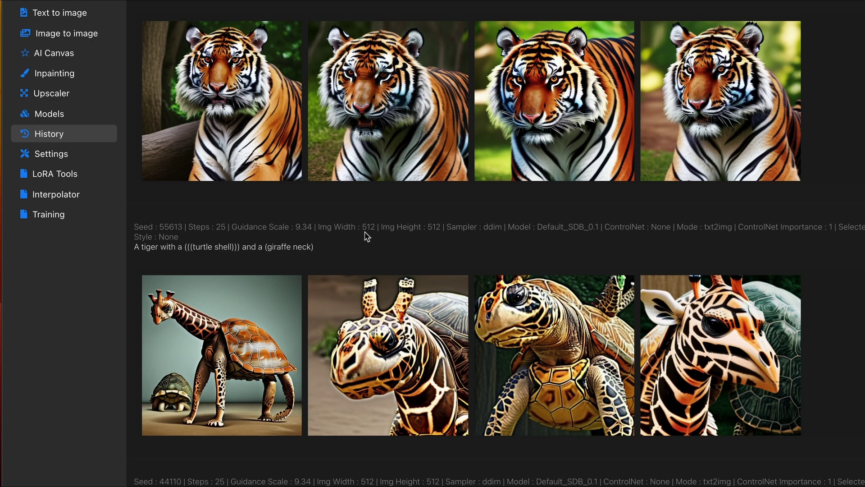
# Scroll up through the numerically weighted tiger/giraffe sets
pyautogui.scroll(1, 218, 286)
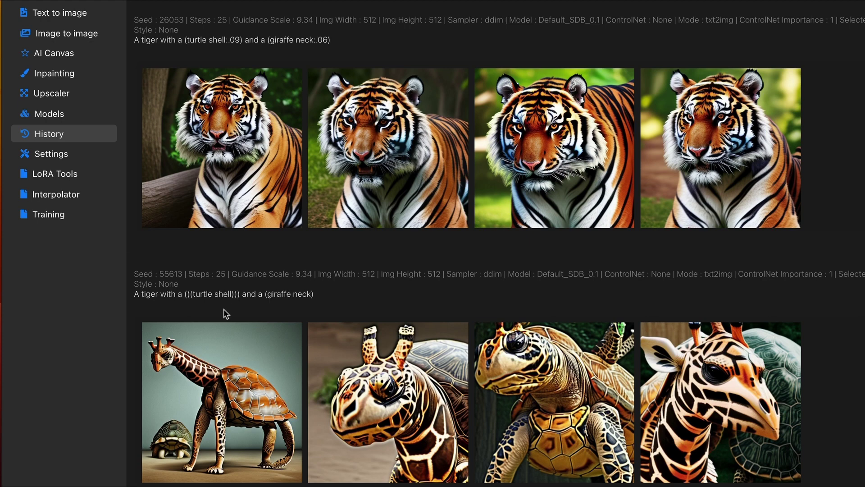
pyautogui.scroll(5, 224, 309)
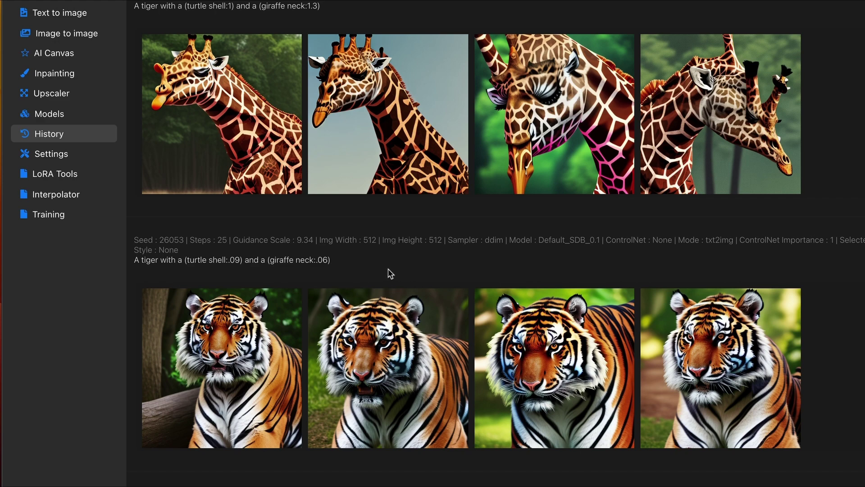
pyautogui.moveTo(215, 337)
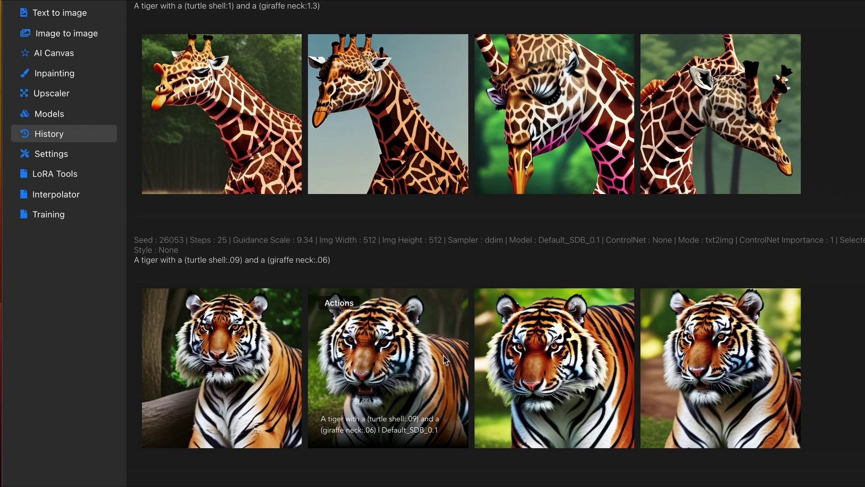
pyautogui.scroll(5, 407, 228)
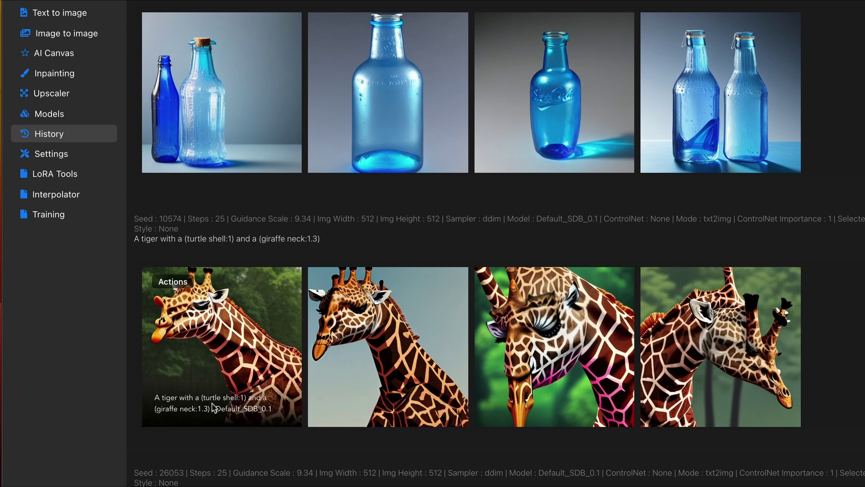
# Enlarge the first giraffe image, close the preview, and continue to the blue glass soda bottle sets
pyautogui.click(226, 356)
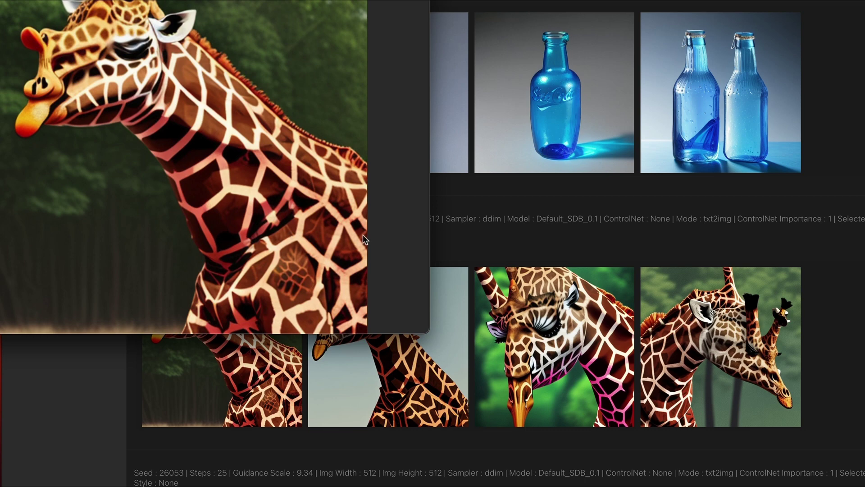
pyautogui.press('Escape')
pyautogui.scroll(5, 400, 292)
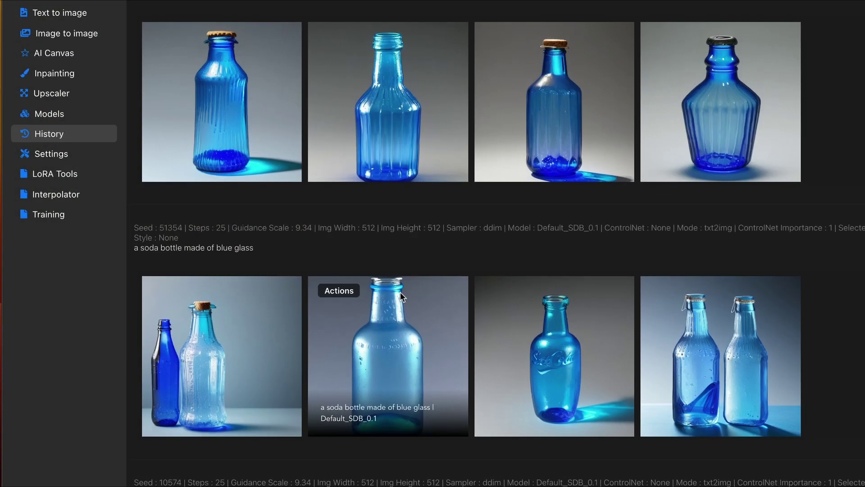
# Scroll past the ((blue)) bottle sets to the 'a dog made of (water:.9)' images
pyautogui.scroll(5, 400, 292)
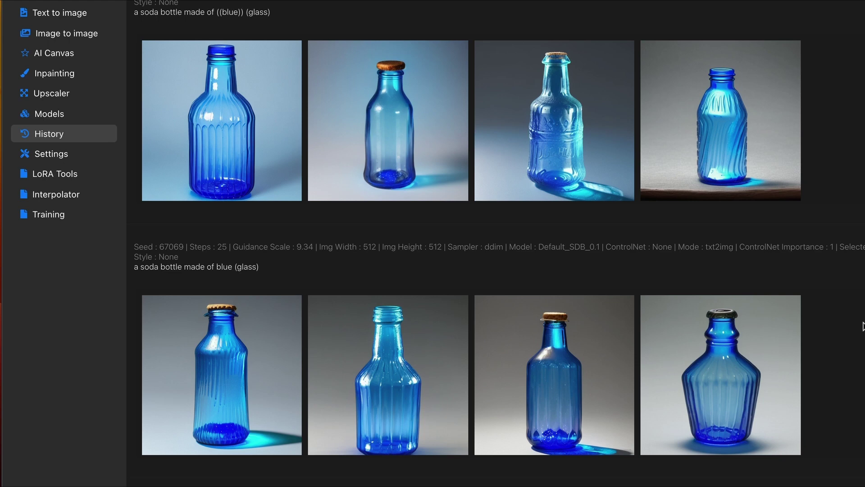
pyautogui.scroll(1, 353, 300)
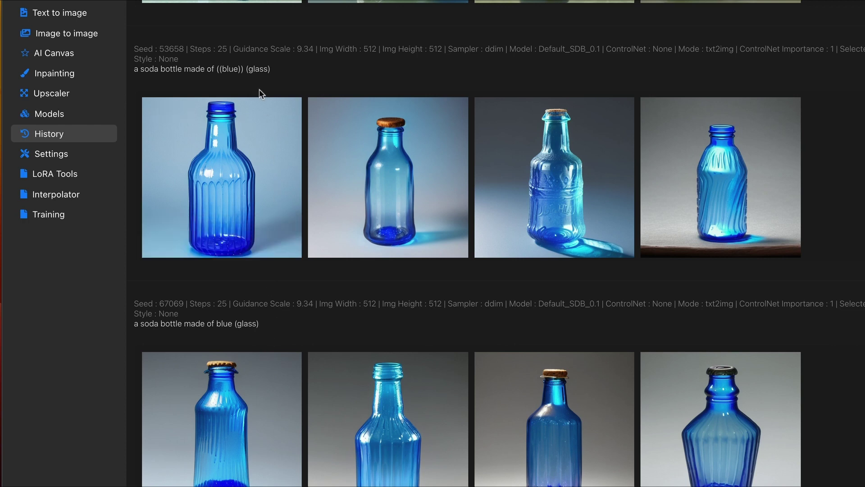
pyautogui.moveTo(275, 132)
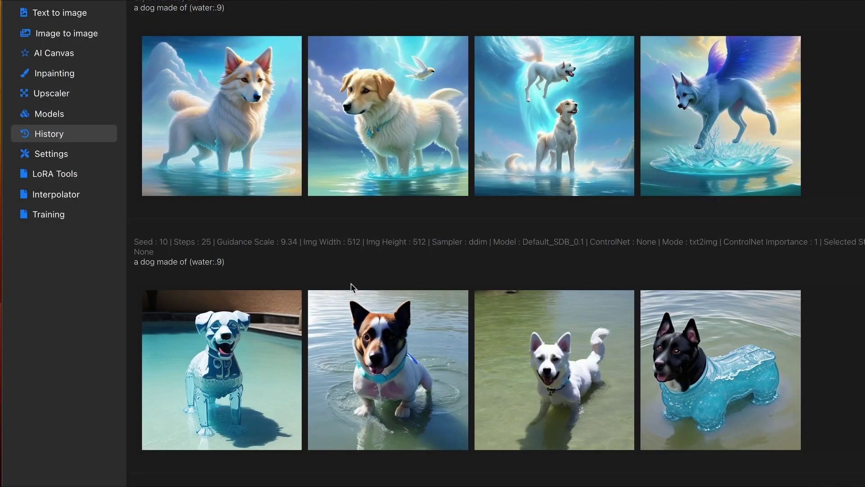
# Scroll among the water dog rows to settle on the ((water)) and (water:1.2) fantasy-art sets
pyautogui.moveTo(201, 337)
pyautogui.scroll(4, 407, 286)
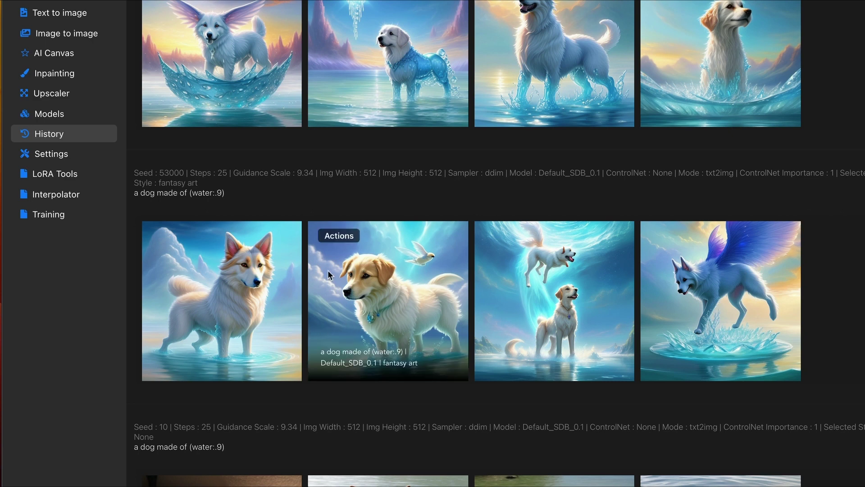
pyautogui.scroll(-3, 659, 350)
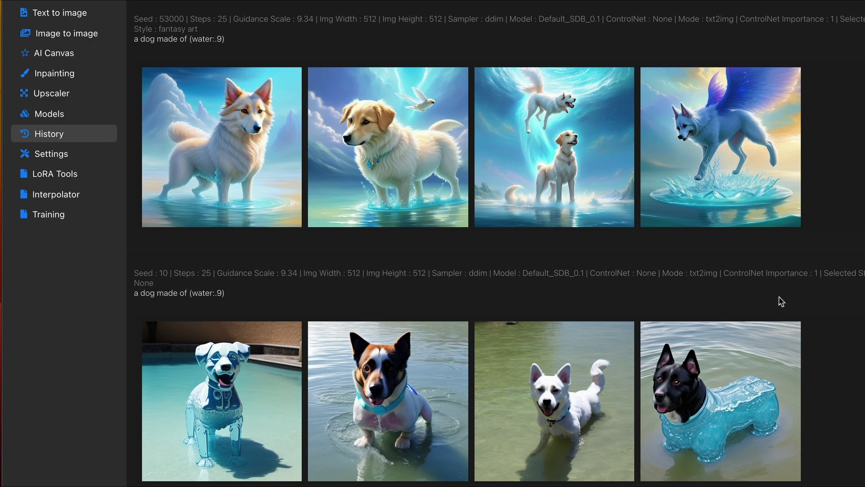
pyautogui.scroll(5, 780, 301)
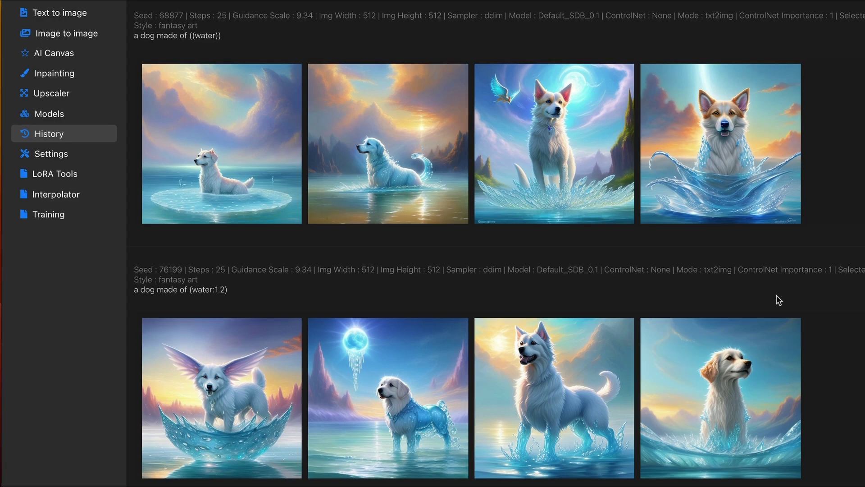
pyautogui.scroll(-10, 779, 301)
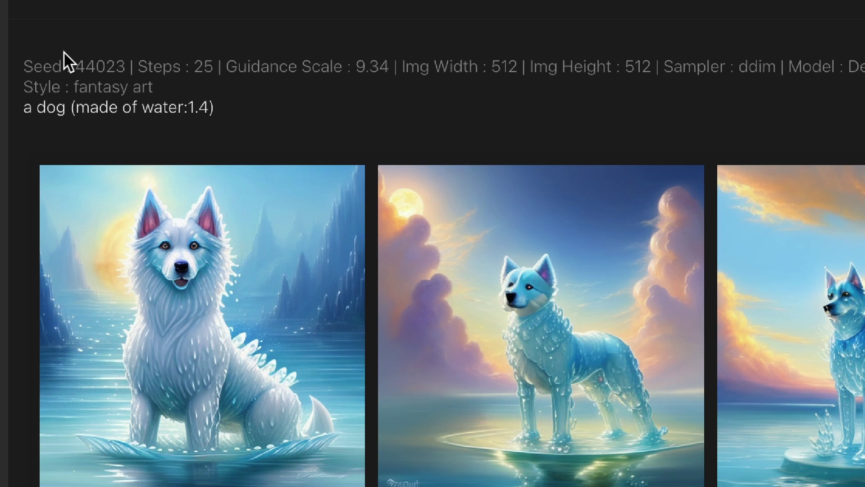
pyautogui.scroll(-15, 488, 156)
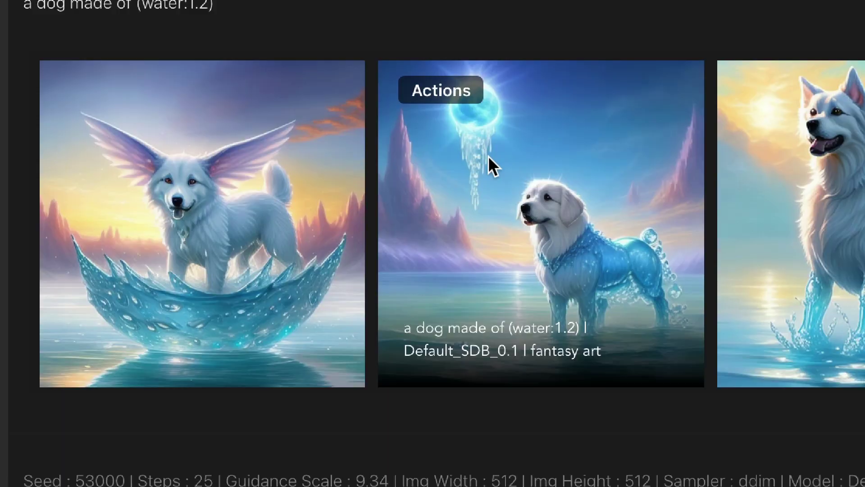